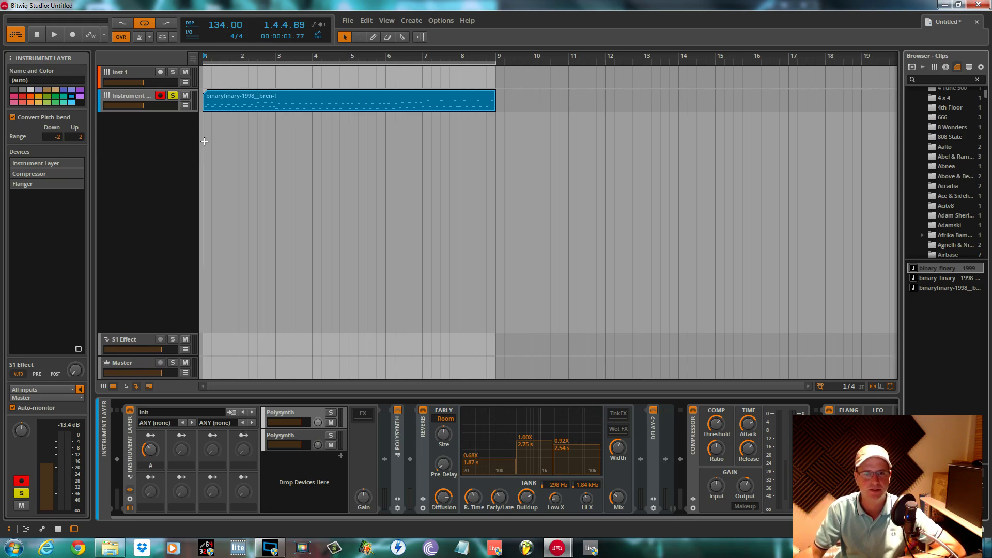
- Open both layers inside the Instrument Layer and expand the Polysynth device in each one
{"action": "left_click", "coordinate": [131, 441]}
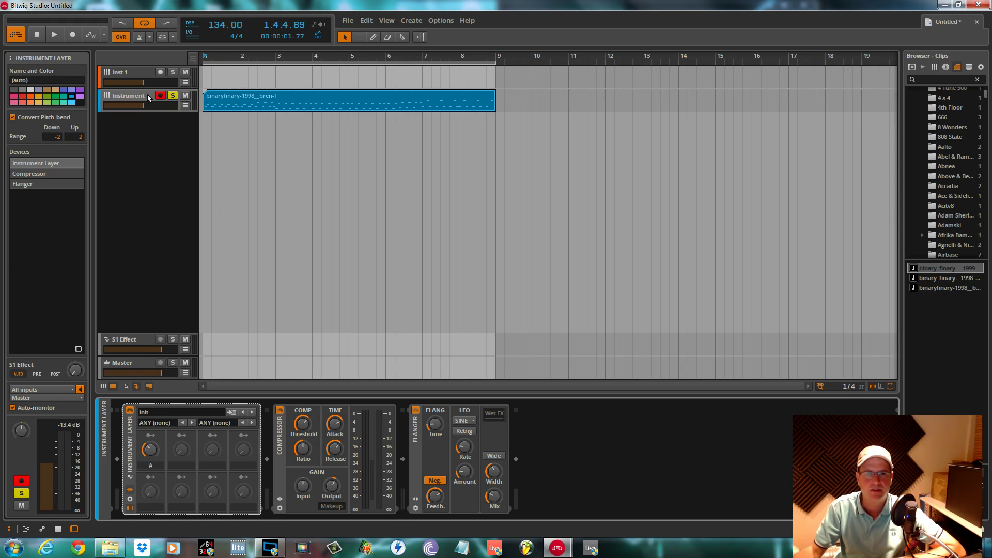
{"action": "left_click", "coordinate": [130, 443]}
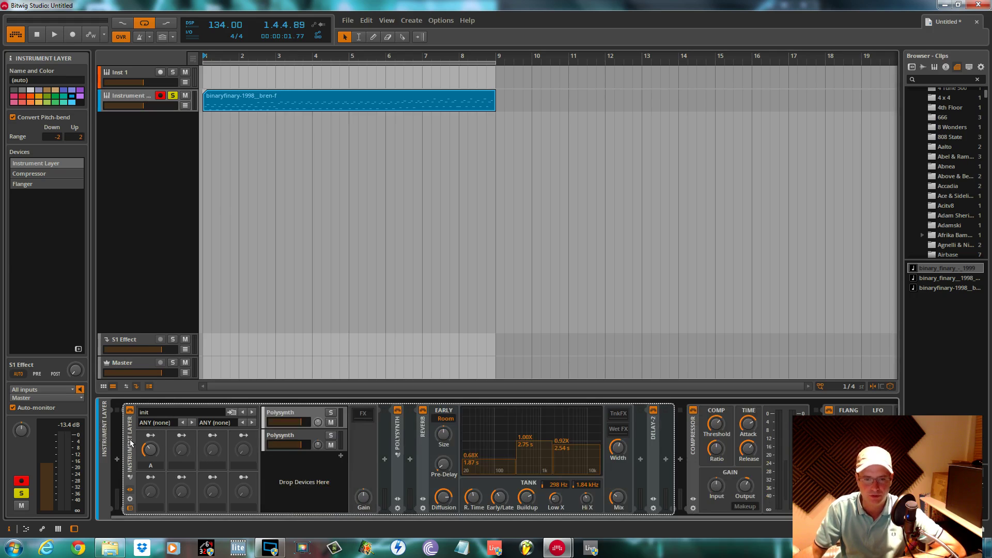
{"action": "left_click", "coordinate": [297, 412]}
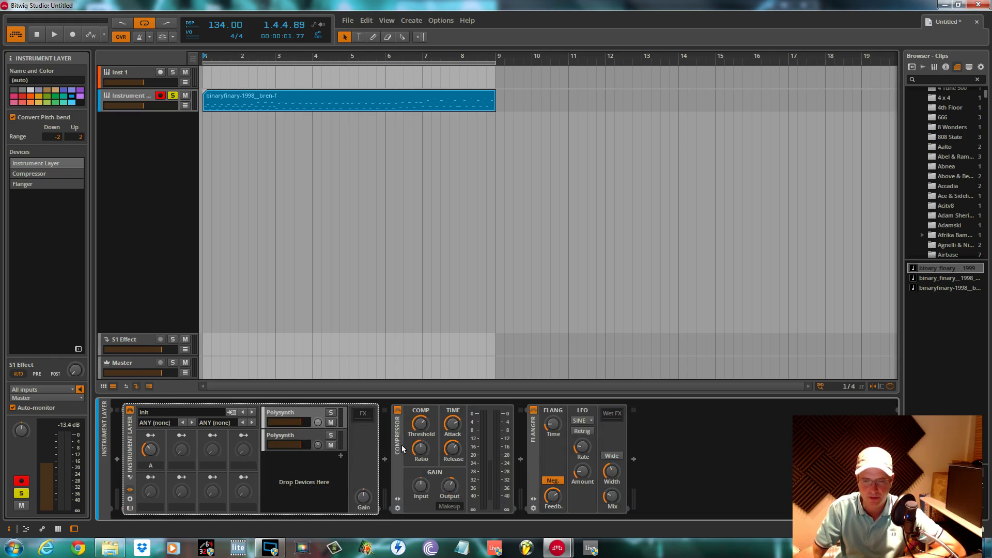
{"action": "left_click", "coordinate": [296, 418]}
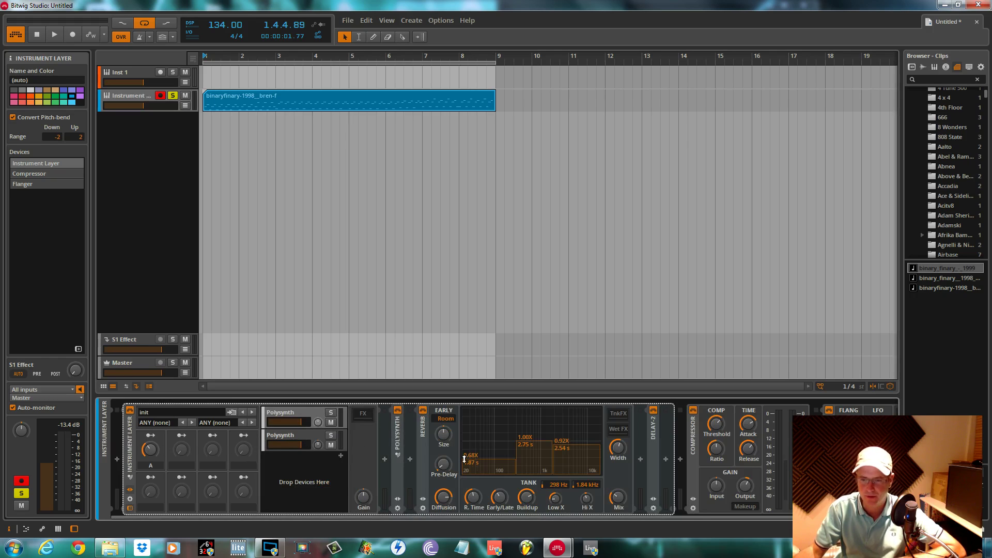
{"action": "left_click", "coordinate": [396, 436]}
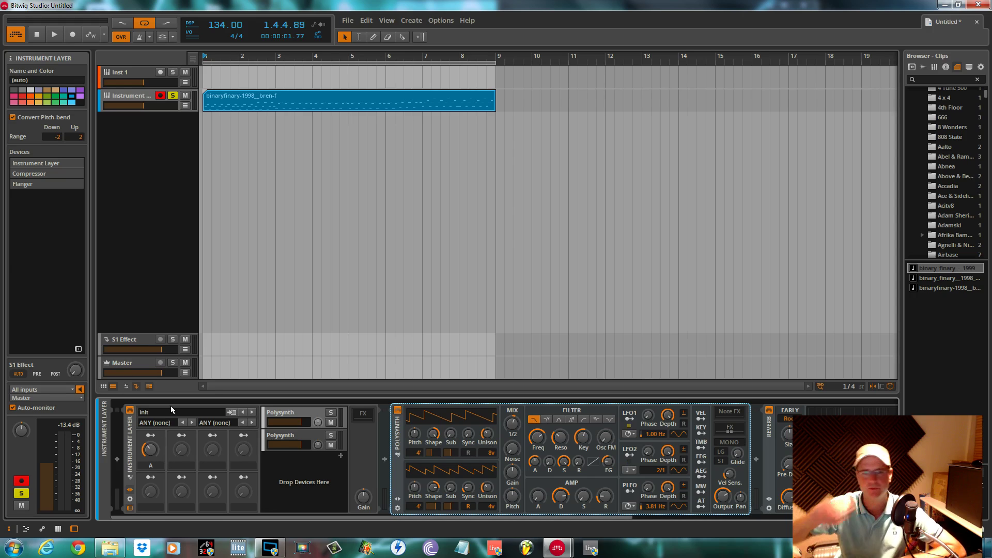
{"action": "left_click", "coordinate": [292, 437]}
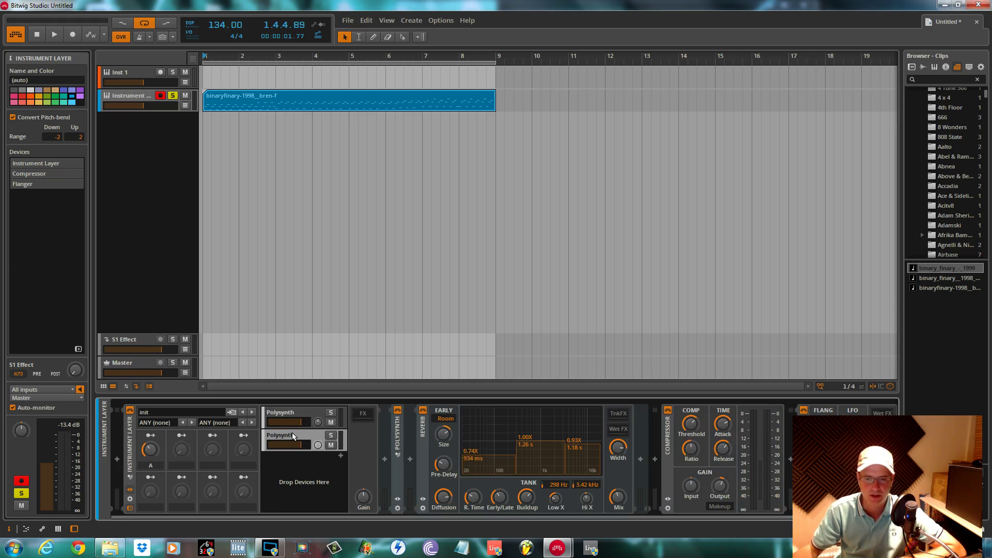
{"action": "left_click", "coordinate": [400, 437]}
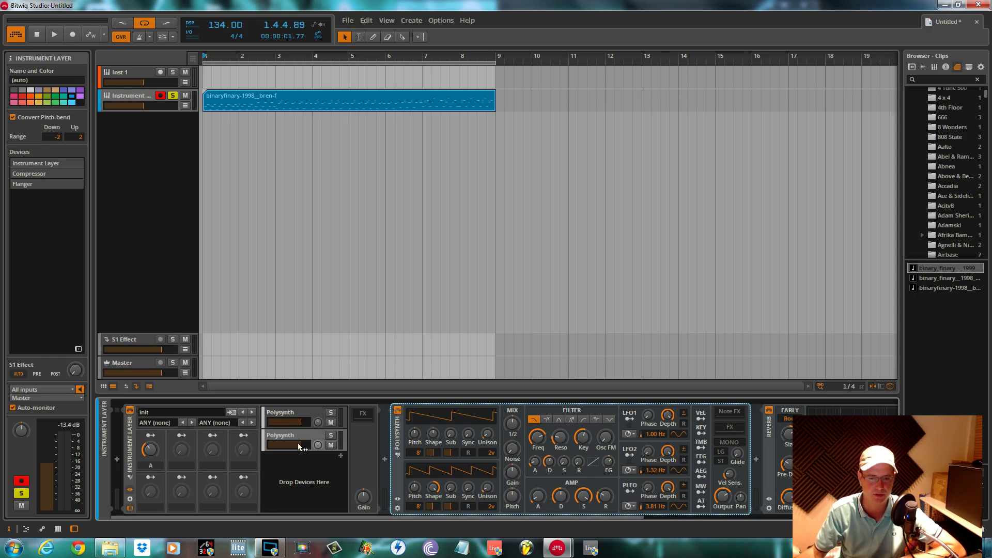
- Solo the upper Polysynth layer and audition the clip while lowering macro A to about 2.6%
{"action": "left_click", "coordinate": [331, 413]}
{"action": "key", "text": "space"}
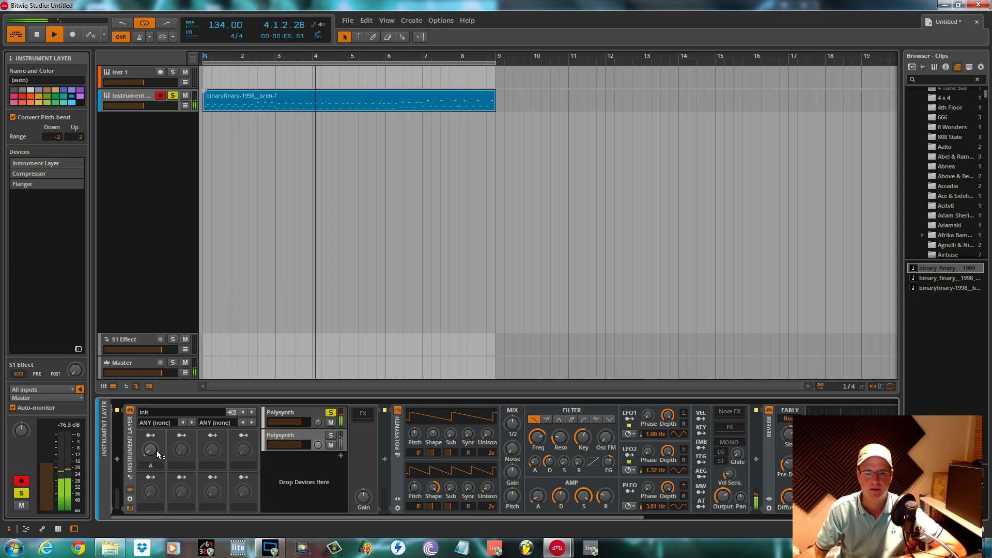
{"action": "key", "text": "space"}
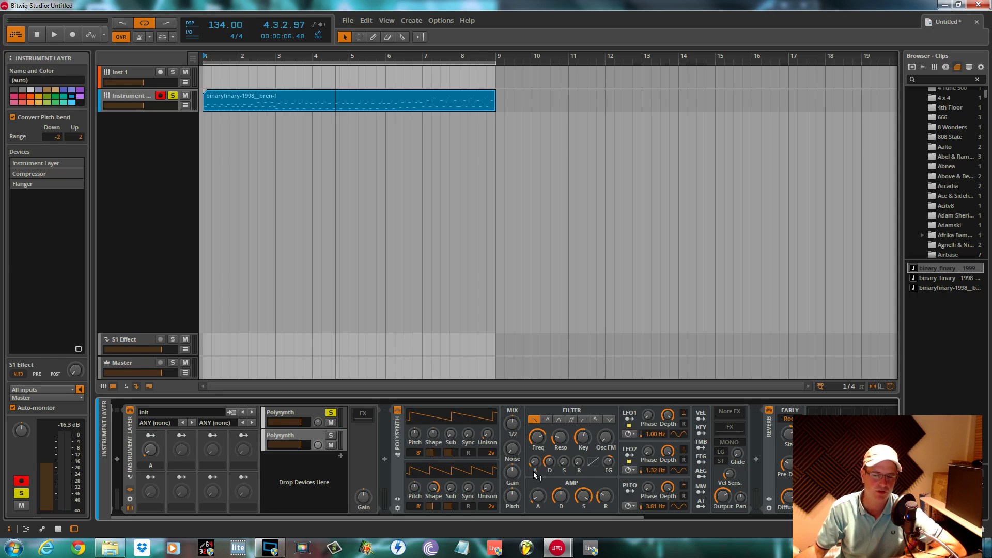
{"action": "left_click", "coordinate": [150, 453]}
{"action": "key", "text": "space"}
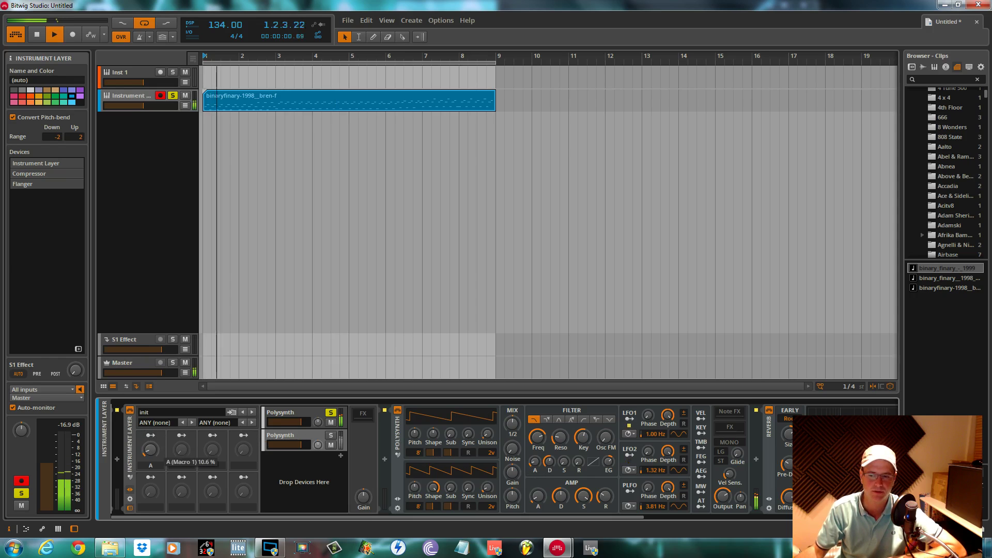
{"action": "mouse_move", "coordinate": [150, 450]}
{"action": "left_mouse_down"}
{"action": "mouse_move", "coordinate": [150, 392]}
{"action": "mouse_move", "coordinate": [150, 465]}
{"action": "left_mouse_up"}
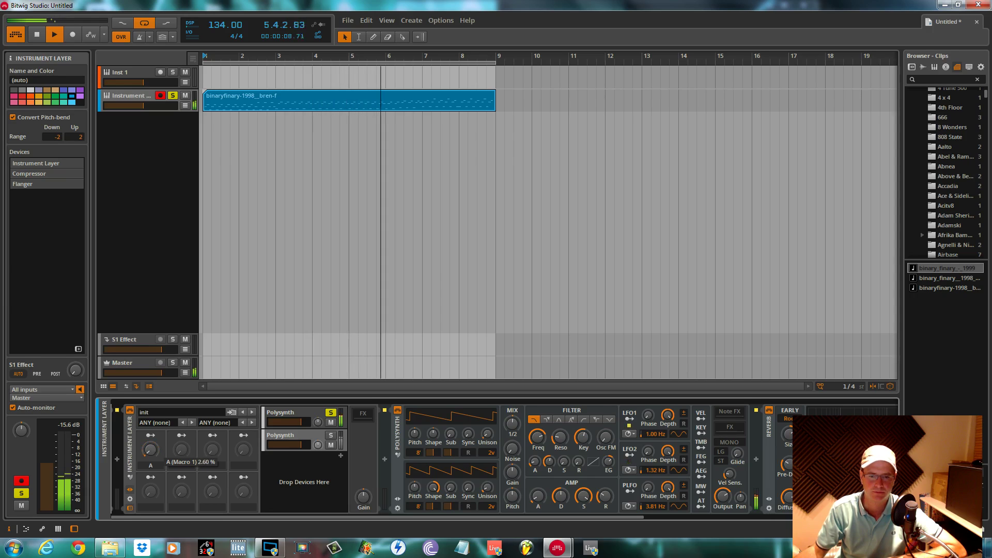
{"action": "key", "text": "space"}
- Solo only the lower Polysynth layer and audition the clip while raising macro A to about 66%
{"action": "left_click", "coordinate": [331, 435]}
{"action": "left_click", "coordinate": [331, 413]}
{"action": "key", "text": "space"}
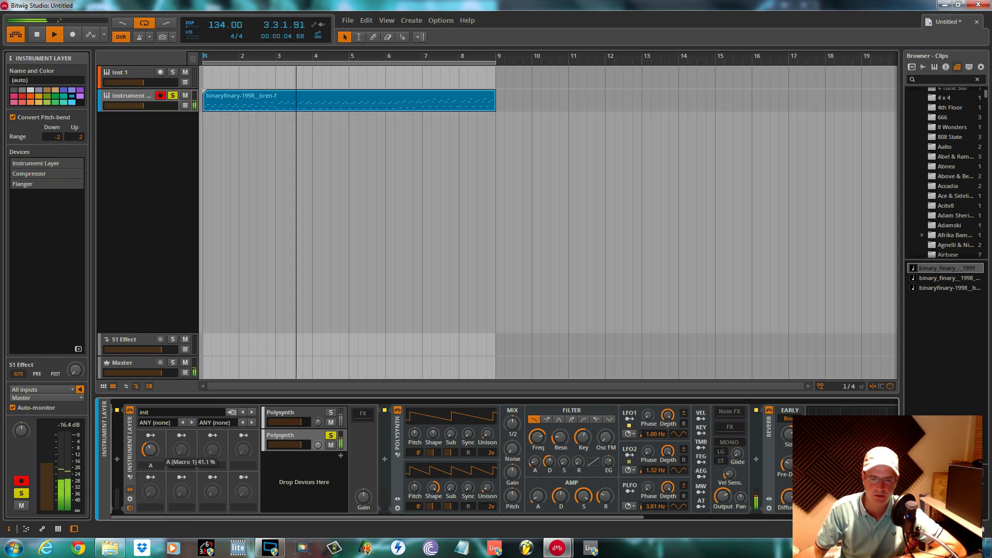
{"action": "mouse_move", "coordinate": [158, 451]}
{"action": "left_mouse_down"}
{"action": "mouse_move", "coordinate": [158, 425]}
{"action": "mouse_move", "coordinate": [150, 436]}
{"action": "left_mouse_up"}
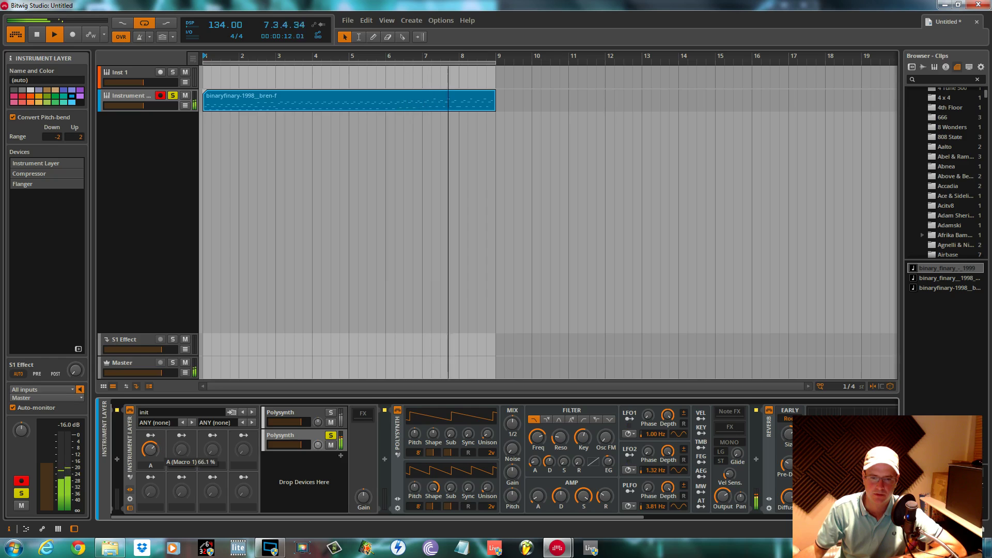
- Show macro A's modulation targets and replay the soloed lower layer while lowering the macro to about 13%
{"action": "left_click", "coordinate": [150, 435]}
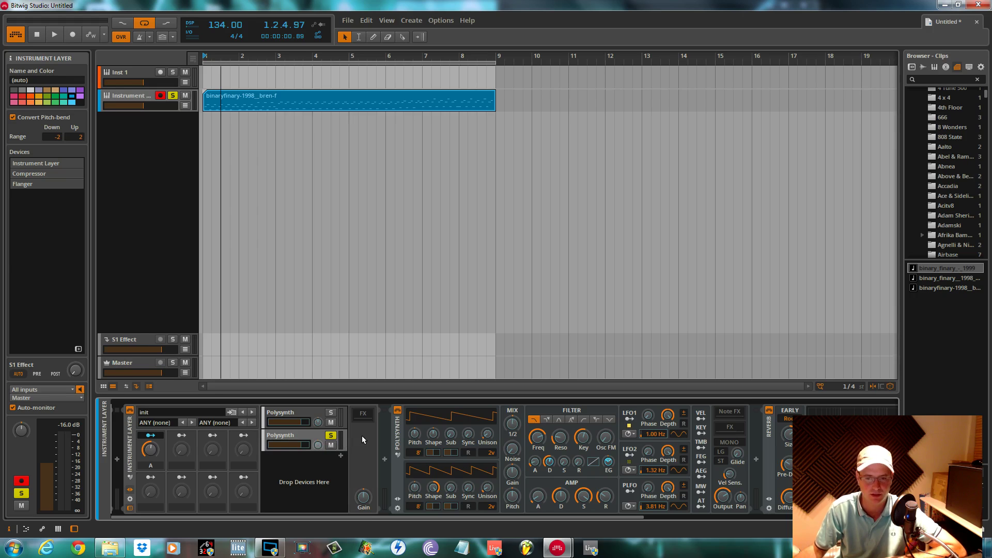
{"action": "key", "text": "space"}
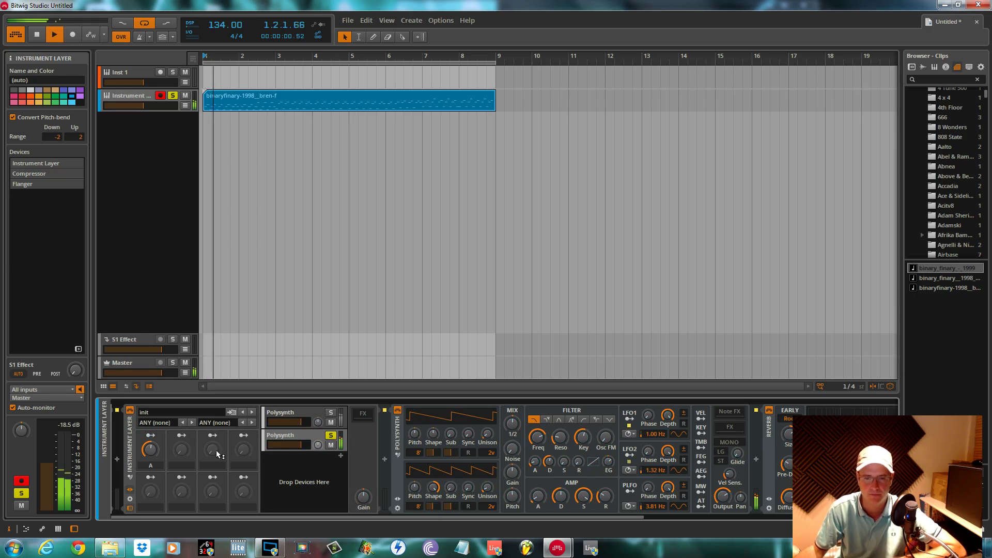
{"action": "mouse_move", "coordinate": [151, 449]}
{"action": "left_click_drag", "start_coordinate": [150, 449], "coordinate": [151, 487]}
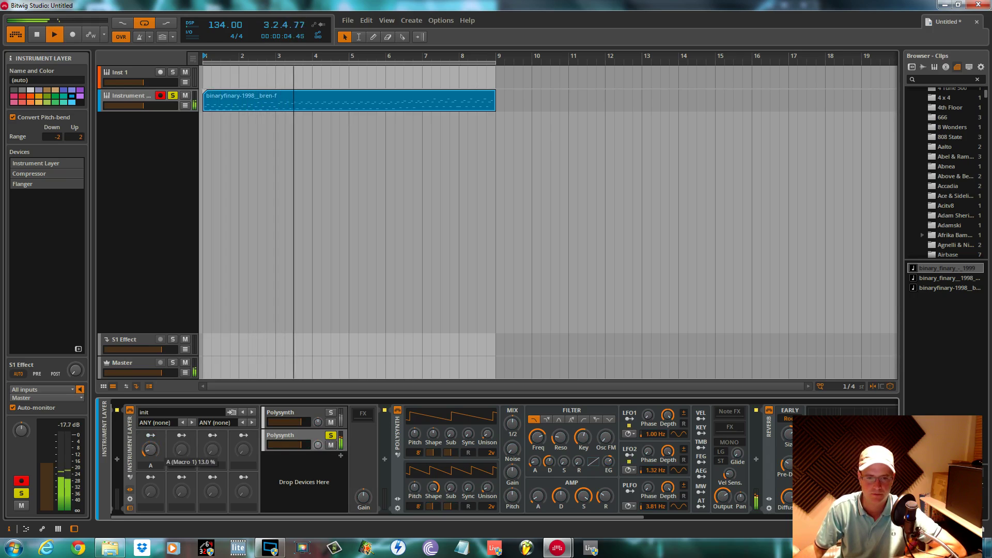
{"action": "key", "text": "space"}
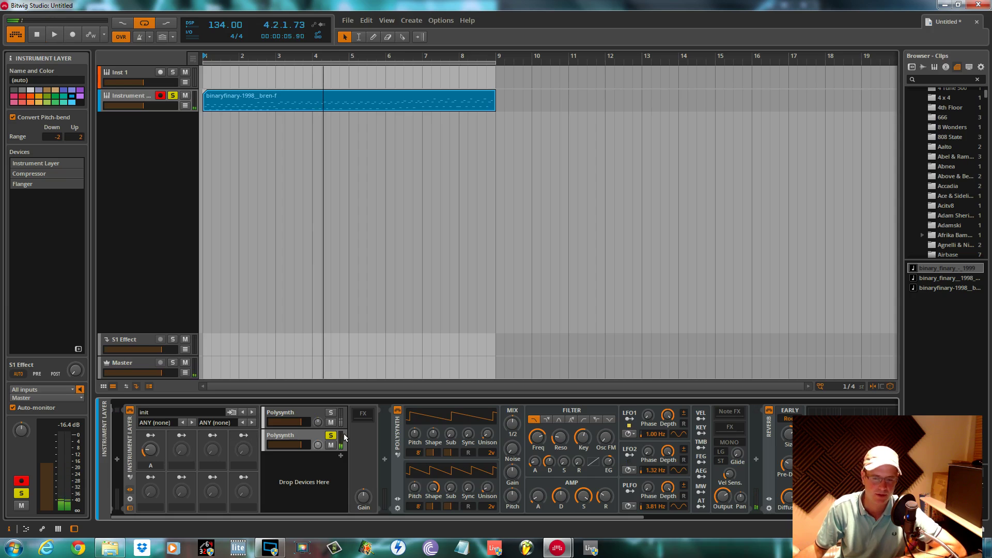
- Review the lower Polysynth layer's effects, open the upper layer's chain, expand its Delay-2 settings and play the clip briefly
{"action": "left_click_drag", "start_coordinate": [623, 517], "coordinate": [878, 517]}
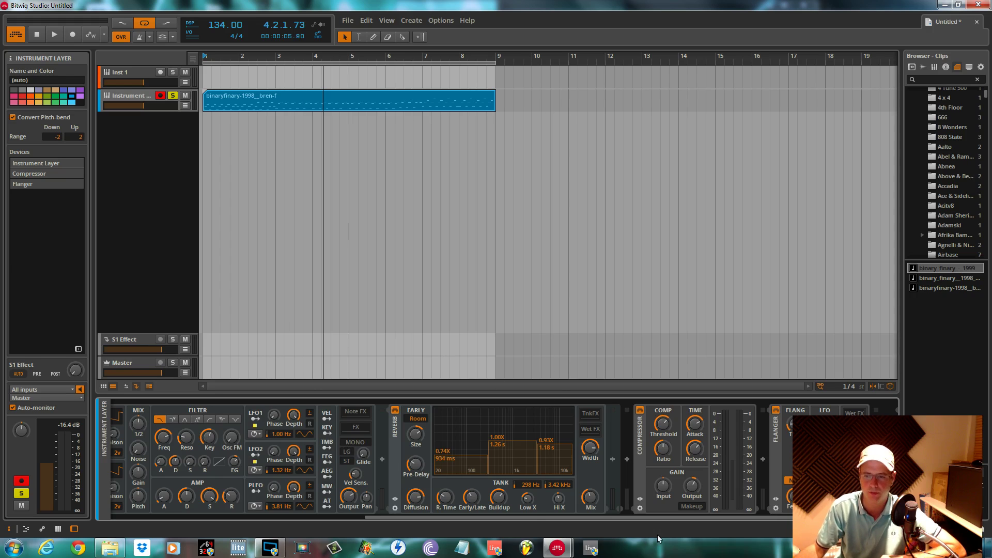
{"action": "left_click_drag", "start_coordinate": [532, 519], "coordinate": [397, 509]}
{"action": "left_click_drag", "start_coordinate": [569, 521], "coordinate": [451, 516]}
{"action": "left_click", "coordinate": [284, 414]}
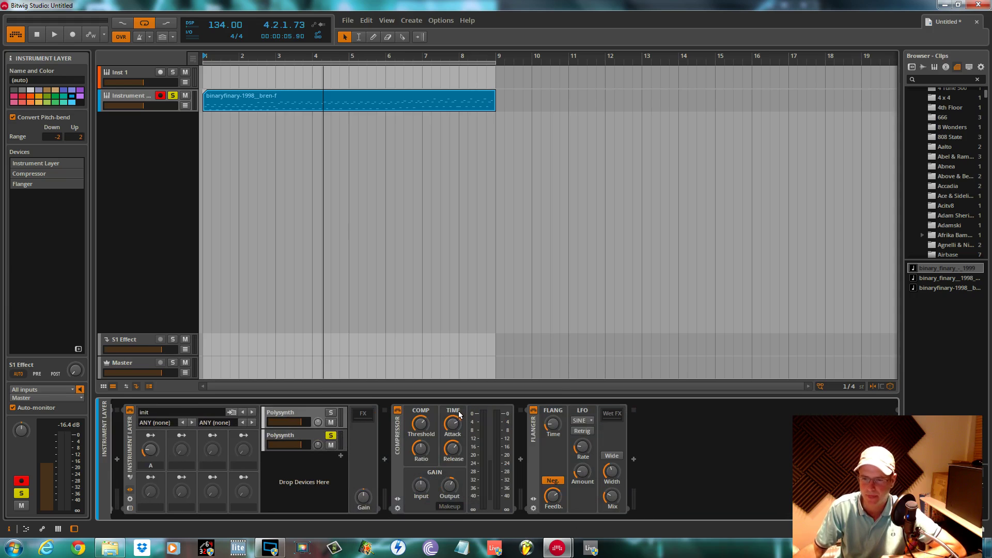
{"action": "left_click", "coordinate": [277, 418]}
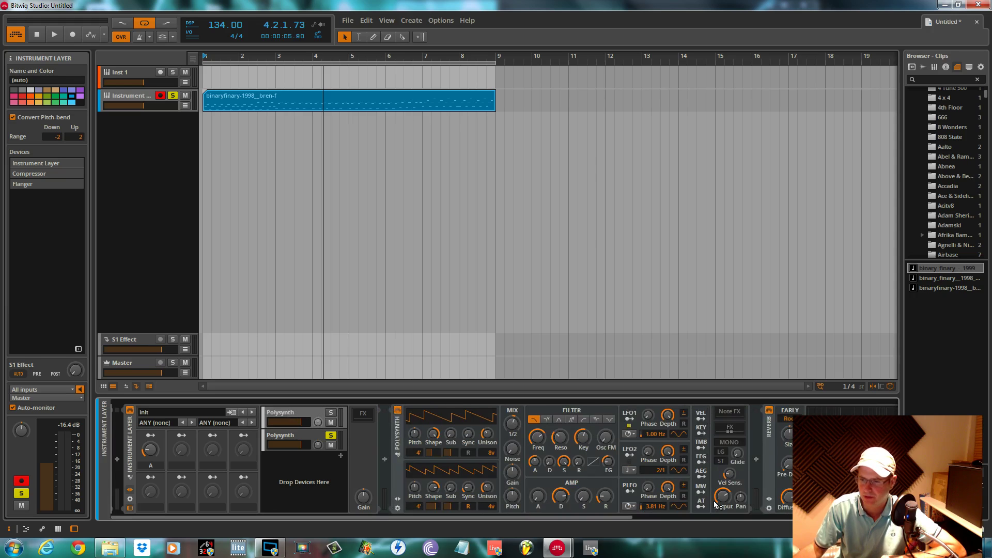
{"action": "scroll", "coordinate": [624, 519], "scroll_direction": "down", "scroll_amount": 5}
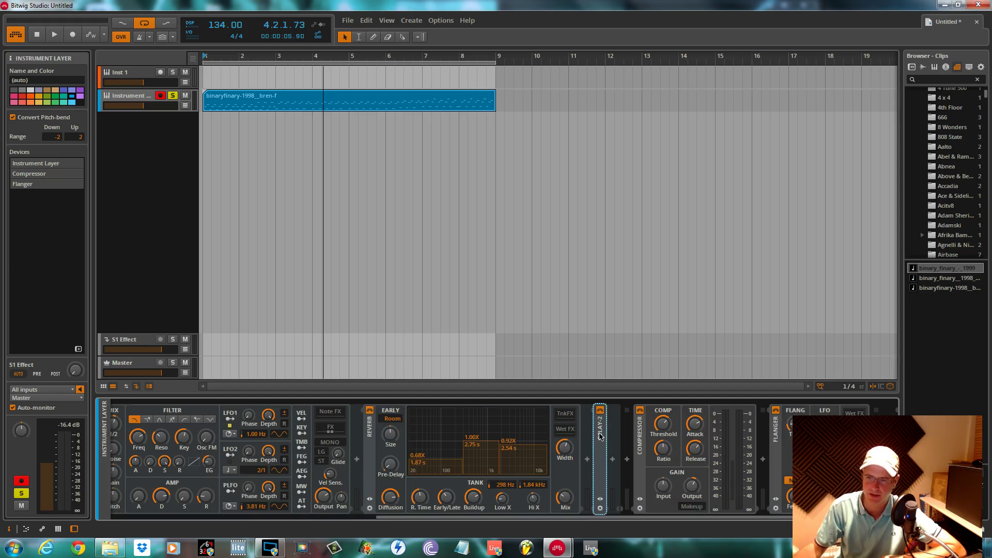
{"action": "left_click", "coordinate": [600, 499]}
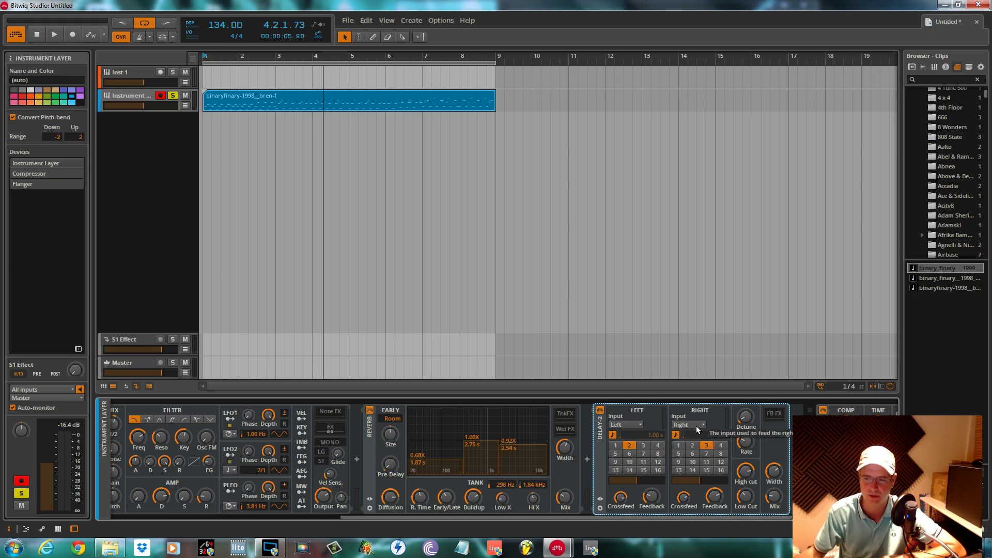
{"action": "scroll", "coordinate": [645, 522], "scroll_direction": "down", "scroll_amount": 2}
{"action": "scroll", "coordinate": [645, 521], "scroll_direction": "down", "scroll_amount": 3}
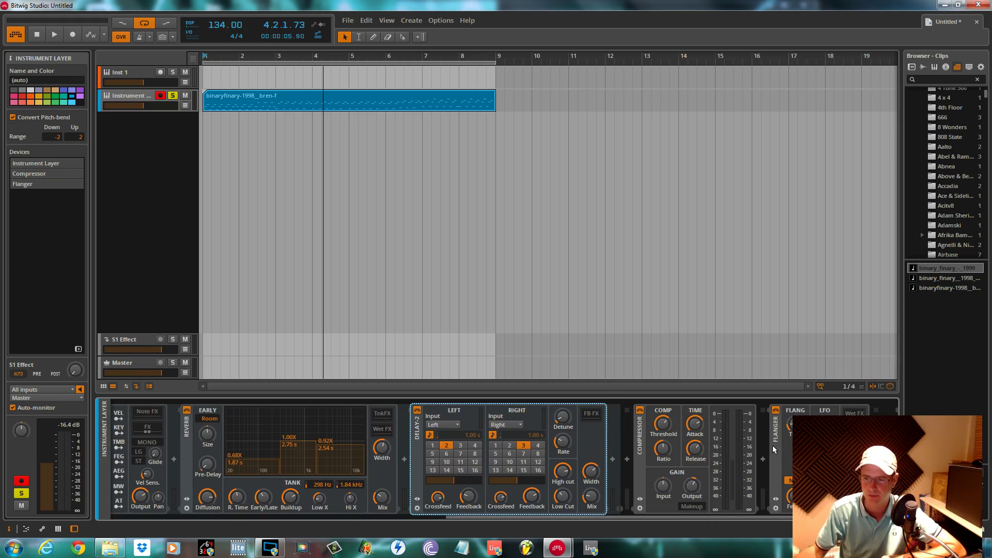
{"action": "key", "text": "space"}
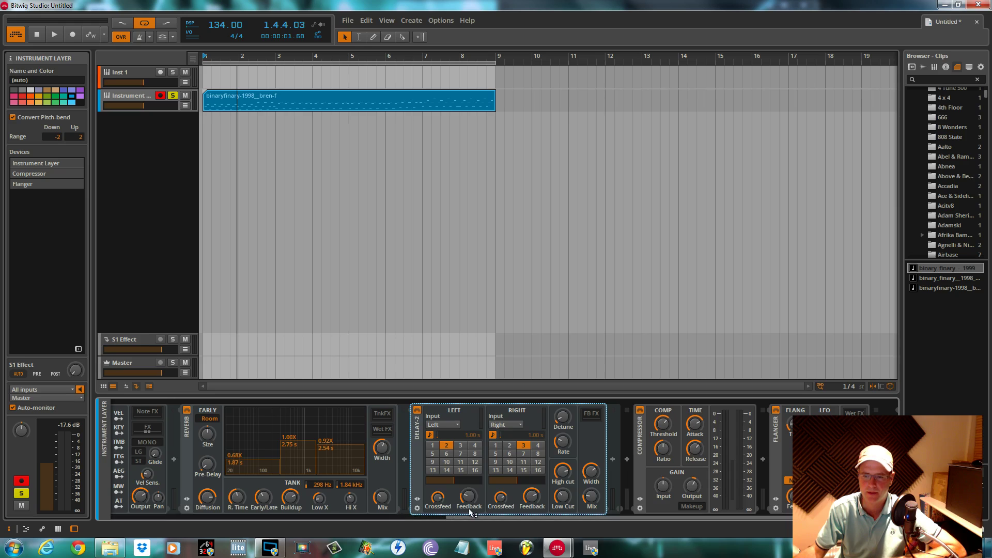
- Unsolo the lower Polysynth layer and play the clip with both layers while adjusting macro A
{"action": "scroll", "coordinate": [433, 514], "scroll_direction": "up", "scroll_amount": 2}
{"action": "left_click_drag", "start_coordinate": [433, 517], "coordinate": [154, 516]}
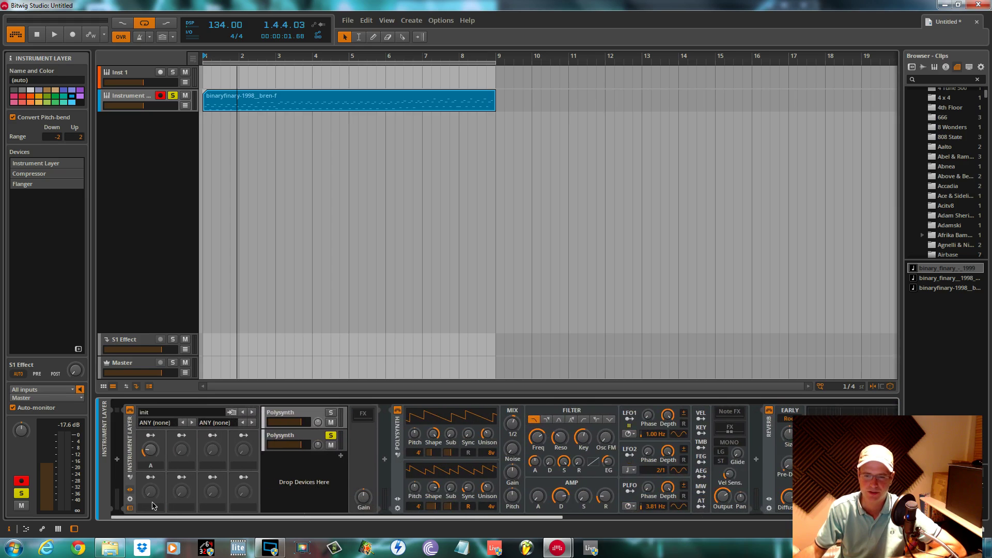
{"action": "left_click", "coordinate": [329, 435]}
{"action": "key", "text": "space"}
{"action": "mouse_move", "coordinate": [150, 449]}
{"action": "left_mouse_down"}
{"action": "mouse_move", "coordinate": [149, 412]}
{"action": "mouse_move", "coordinate": [150, 449]}
{"action": "left_mouse_up"}
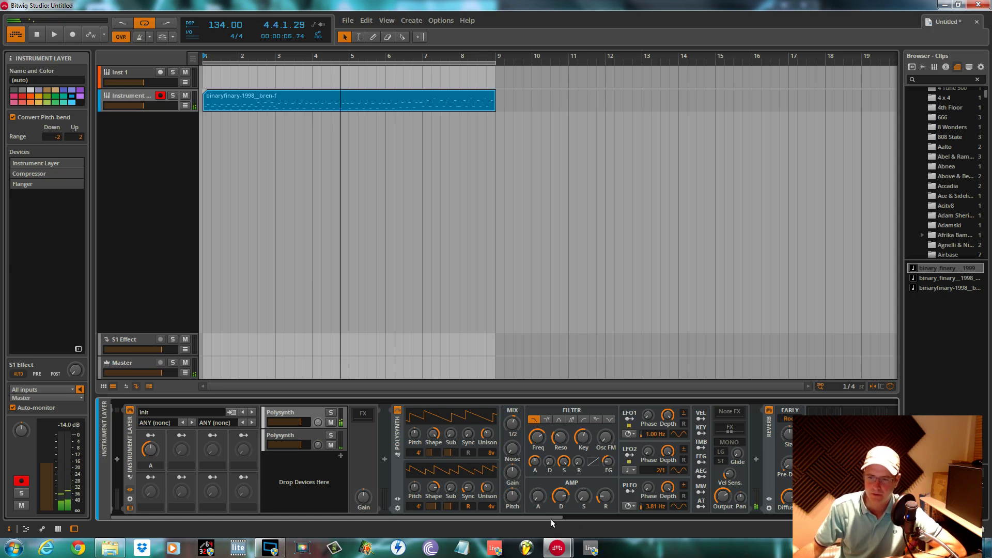
- Add a Tool device after the Flanger at the end of the chain and delete it again
{"action": "left_click_drag", "start_coordinate": [554, 518], "coordinate": [887, 519]}
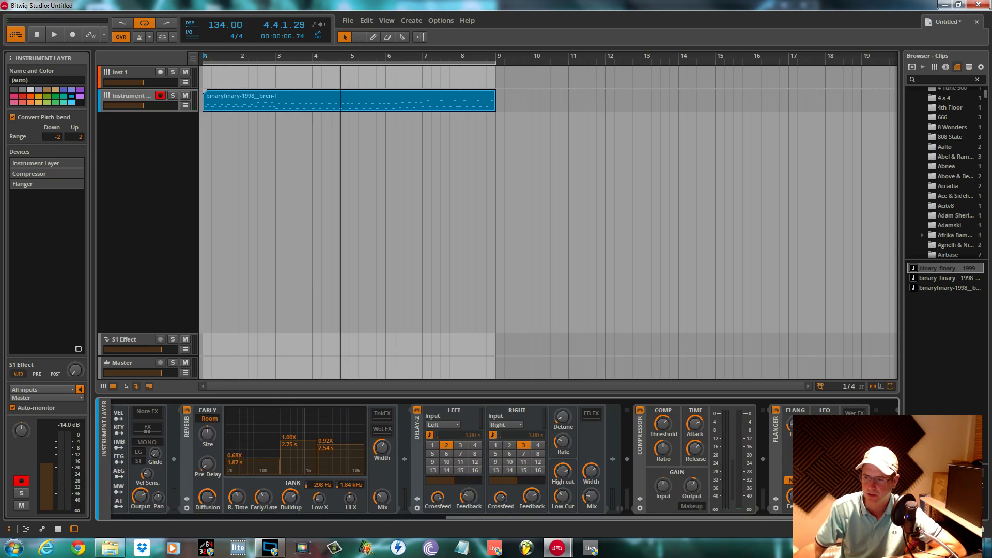
{"action": "left_click", "coordinate": [875, 458]}
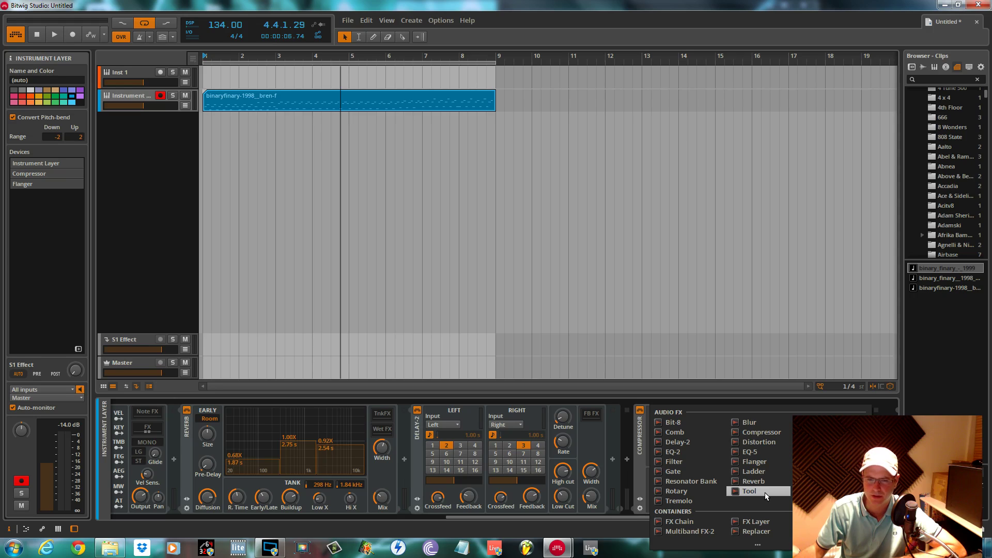
{"action": "left_click", "coordinate": [749, 490]}
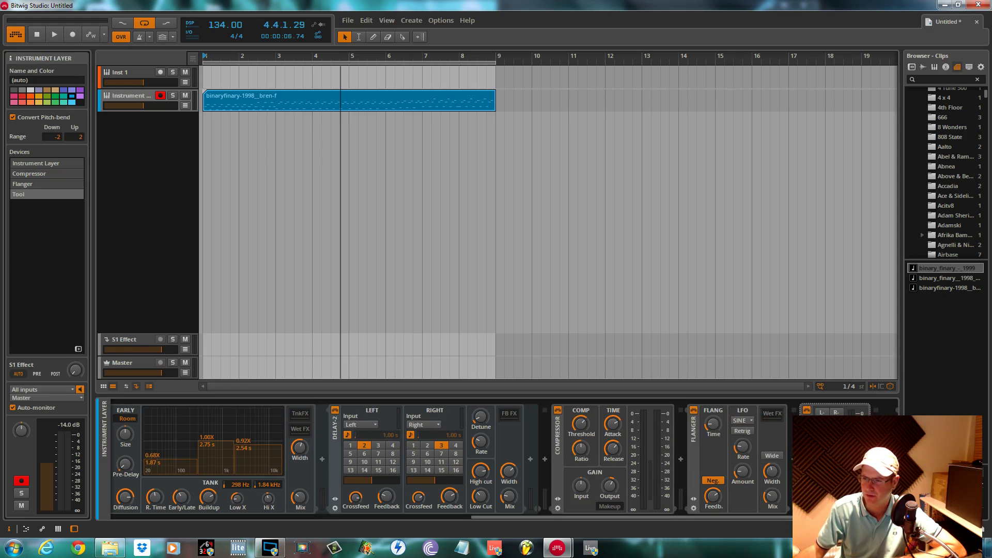
{"action": "key", "text": "Delete"}
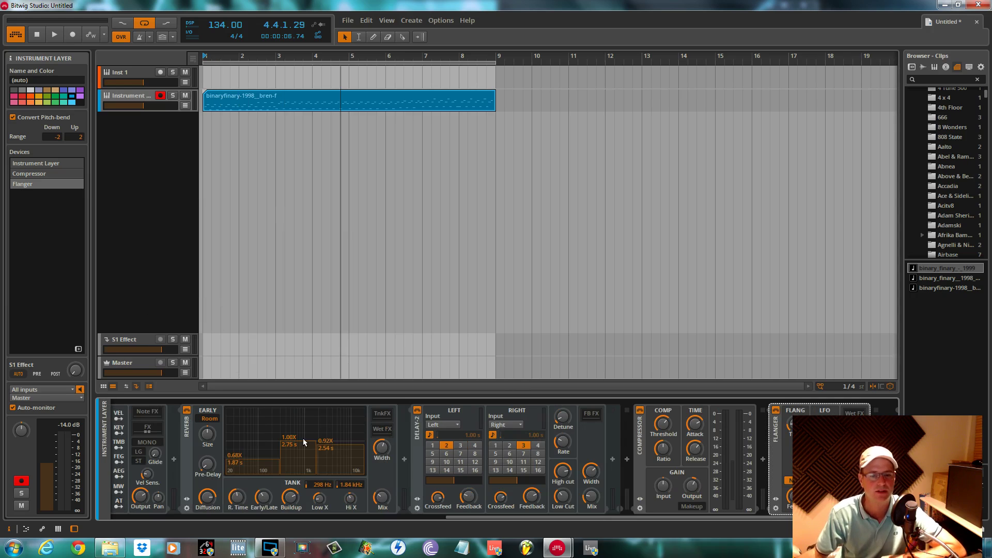
- Play the layered sound while setting macro A to about 66%, and inspect LFO2's modulation routing in the upper Polysynth
{"action": "left_click_drag", "start_coordinate": [469, 517], "coordinate": [132, 517]}
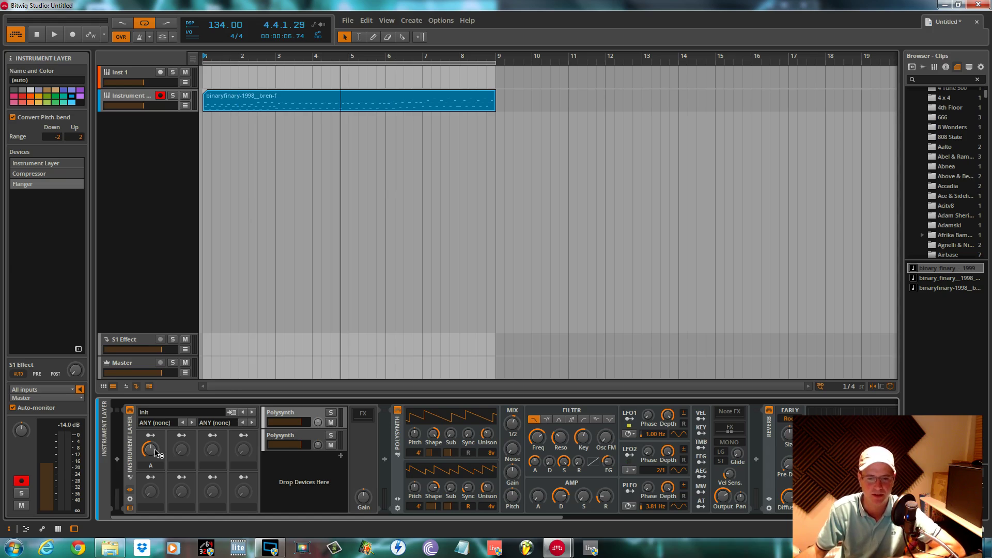
{"action": "key", "text": "space"}
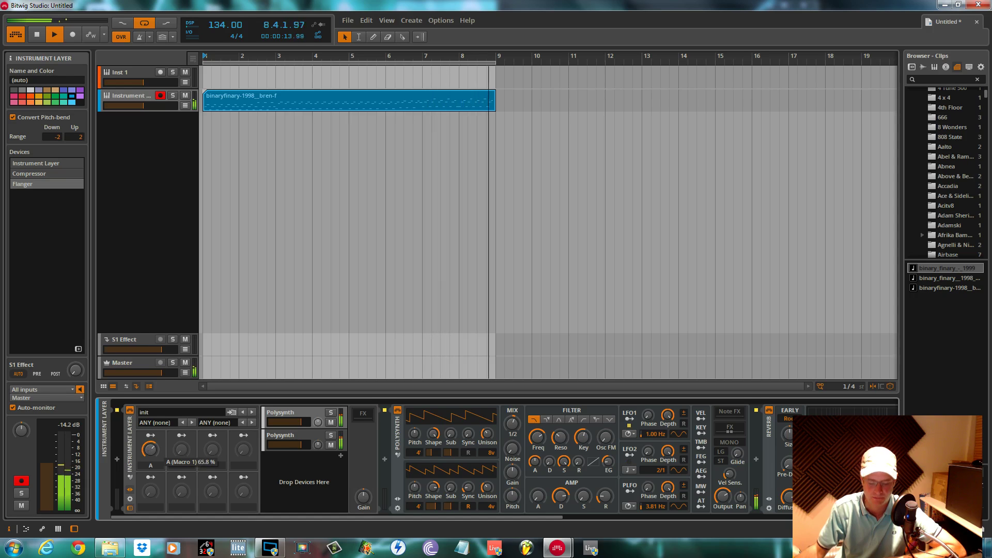
{"action": "key", "text": "space"}
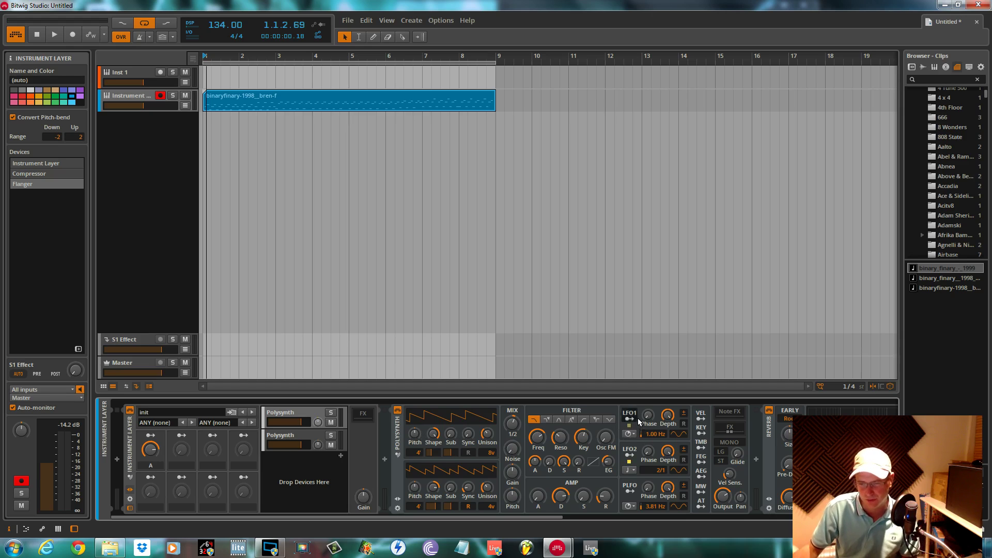
{"action": "left_click", "coordinate": [628, 454]}
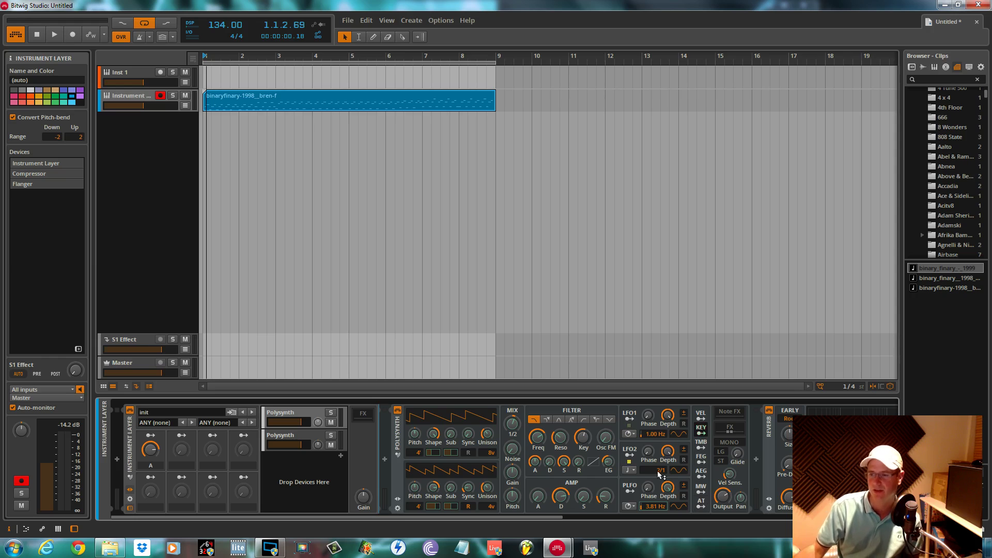
{"action": "left_click_drag", "start_coordinate": [552, 522], "coordinate": [587, 521]}
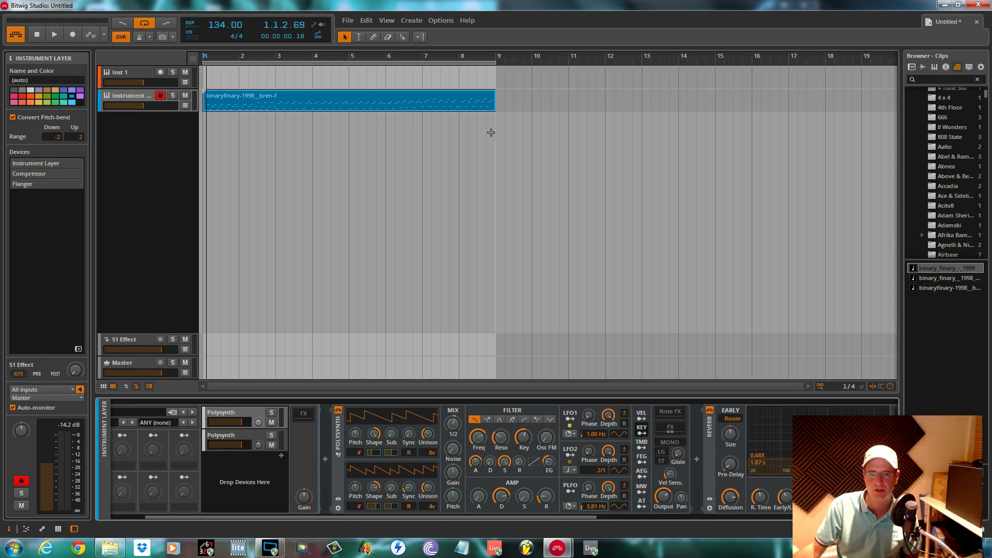